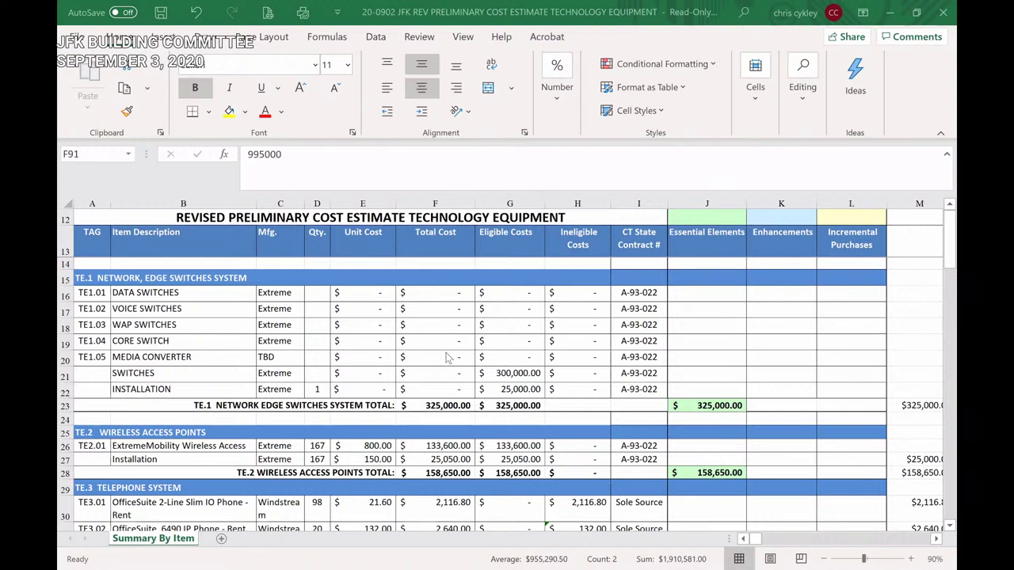
# Step: Highlight the Eligible Costs column of the technology equipment estimate
pyautogui.scroll(-4, 446, 358)
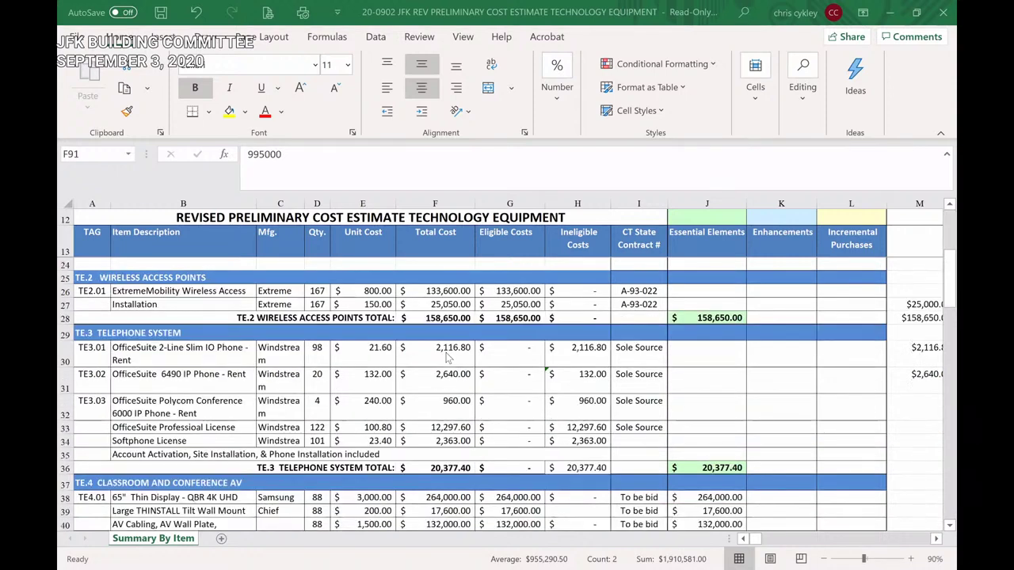
pyautogui.scroll(4, 446, 356)
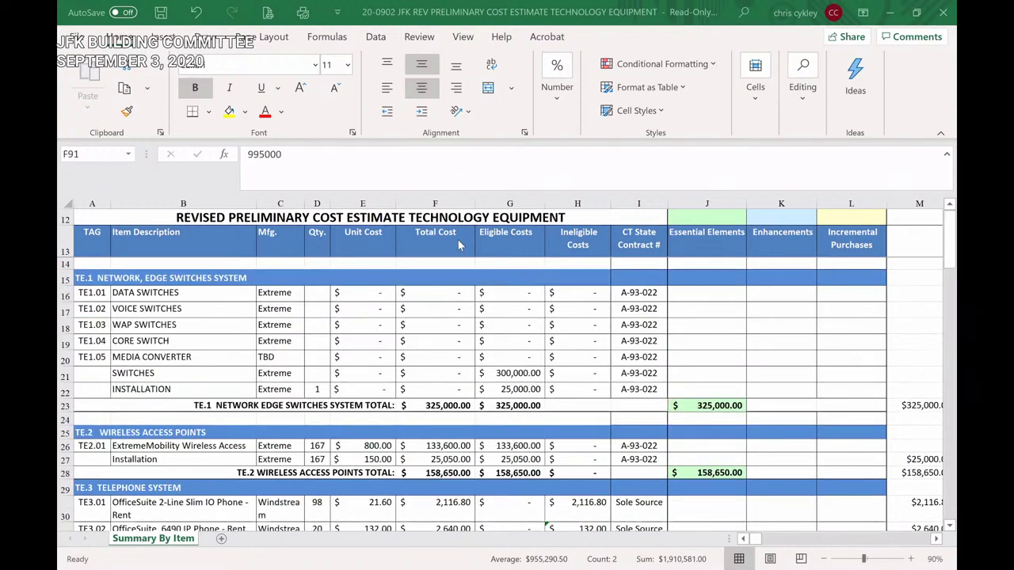
pyautogui.click(512, 201)
pyautogui.click(514, 349)
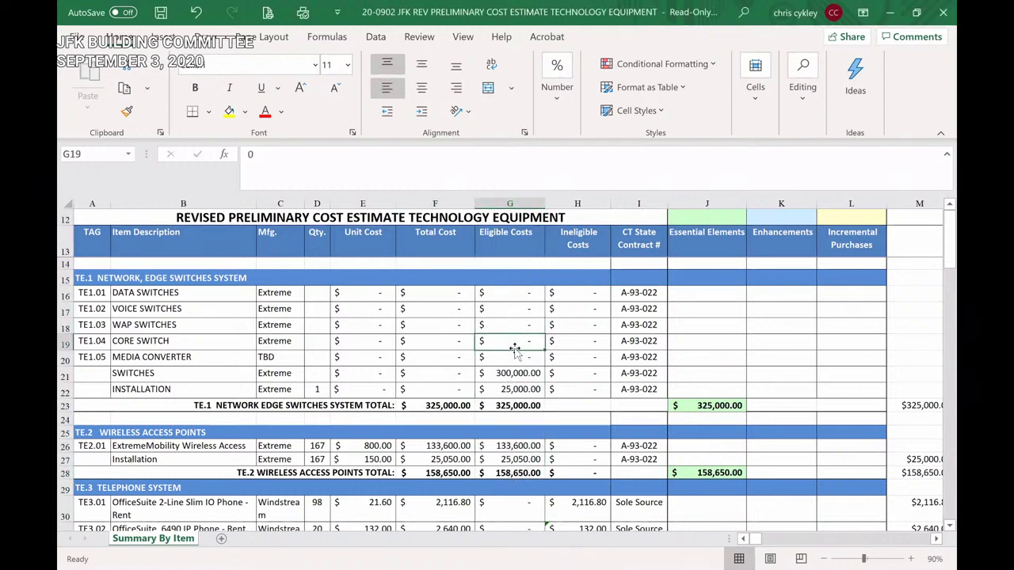
pyautogui.click(515, 204)
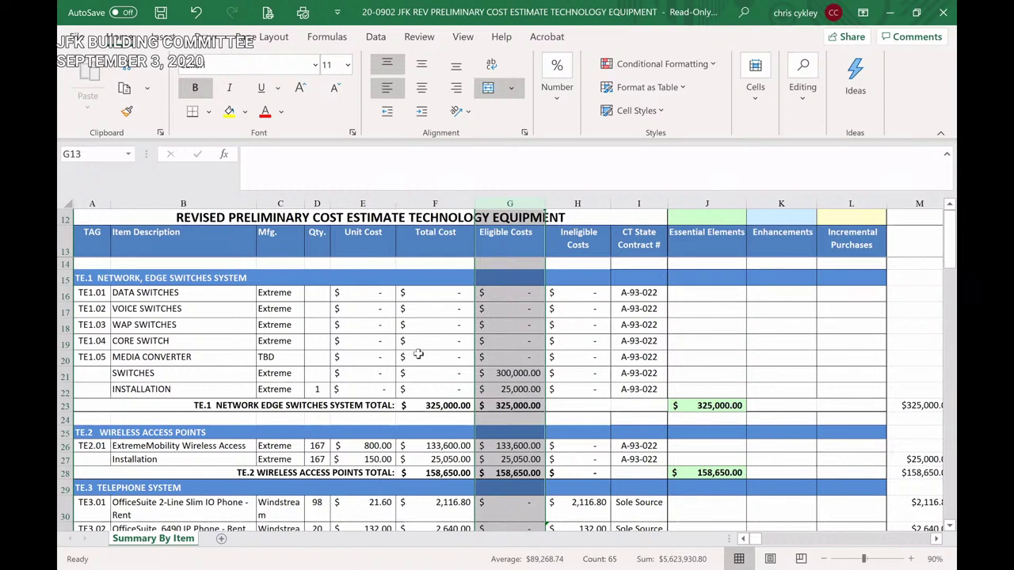
# Step: Review the eligible costs for the wireless, telephone, classroom AV and digital signage sections
pyautogui.scroll(-3, 418, 354)
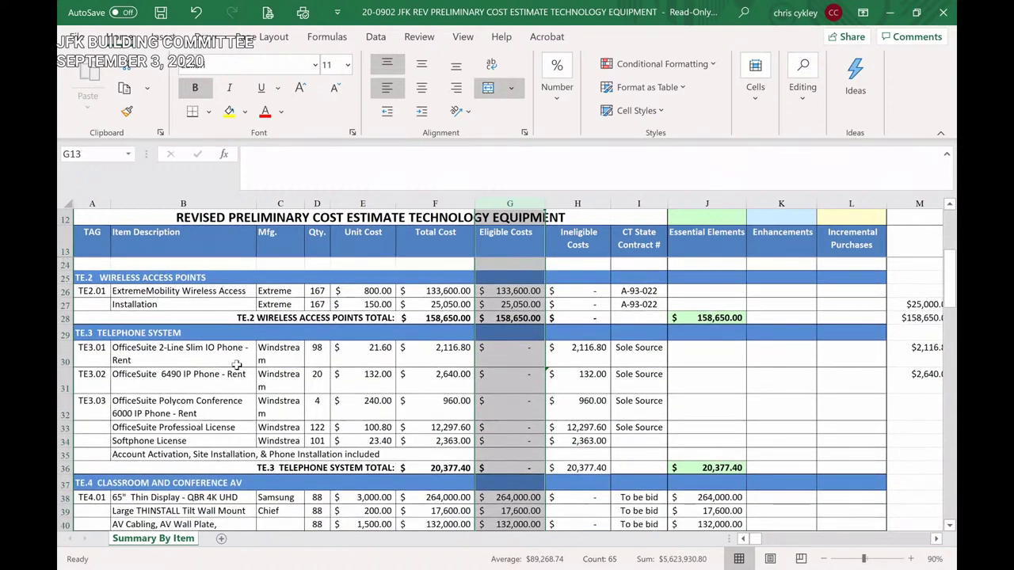
pyautogui.scroll(-3, 587, 408)
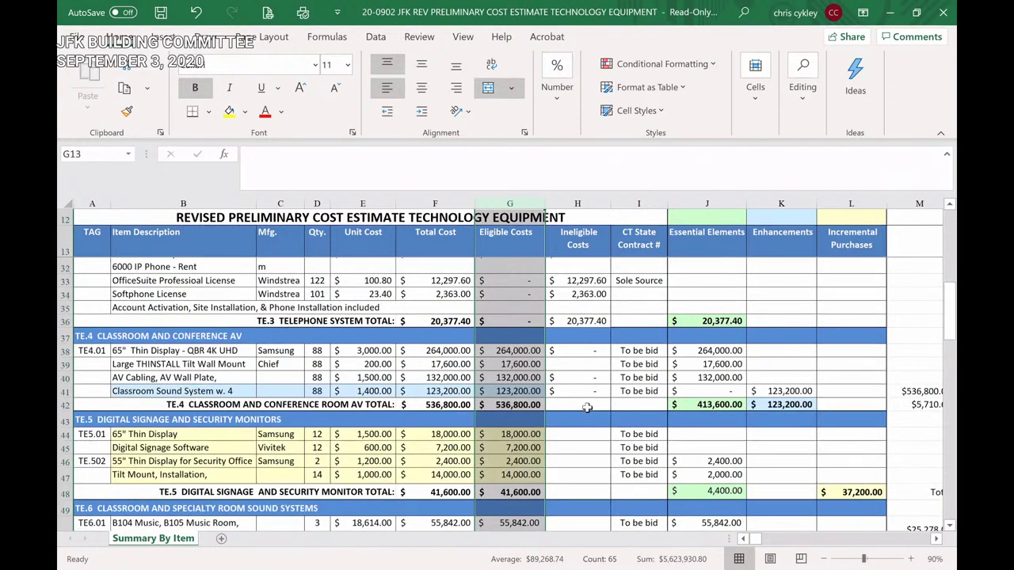
pyautogui.scroll(-1, 587, 407)
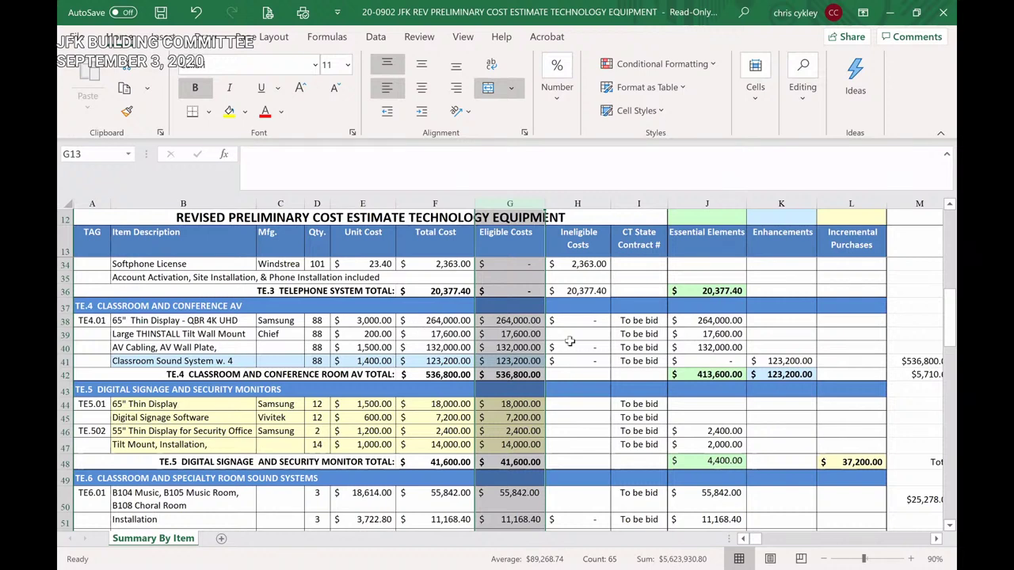
pyautogui.scroll(3, 547, 345)
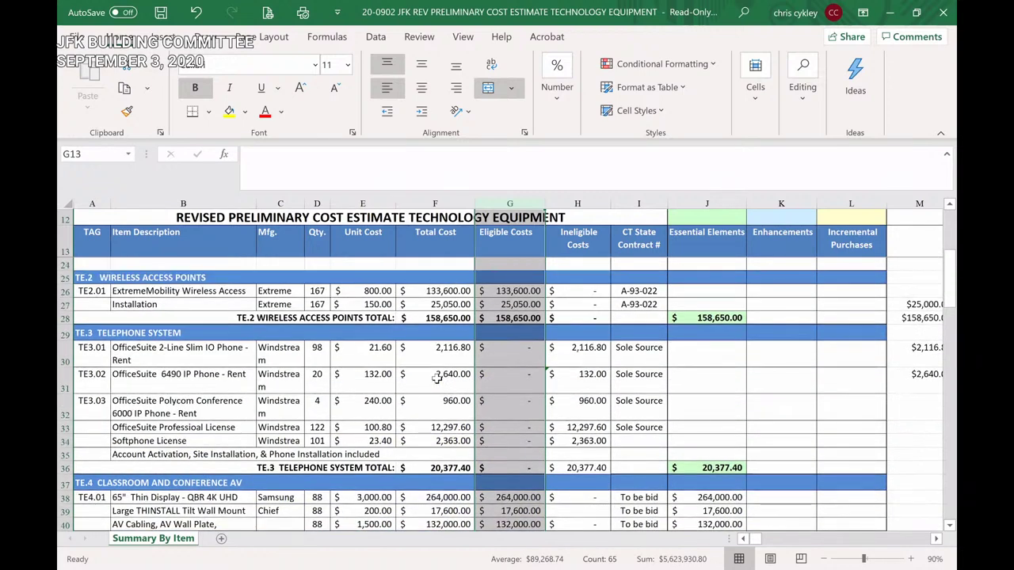
# Step: Collapse the expanded formula bar and highlight the CT State Contract # column
pyautogui.click(946, 154)
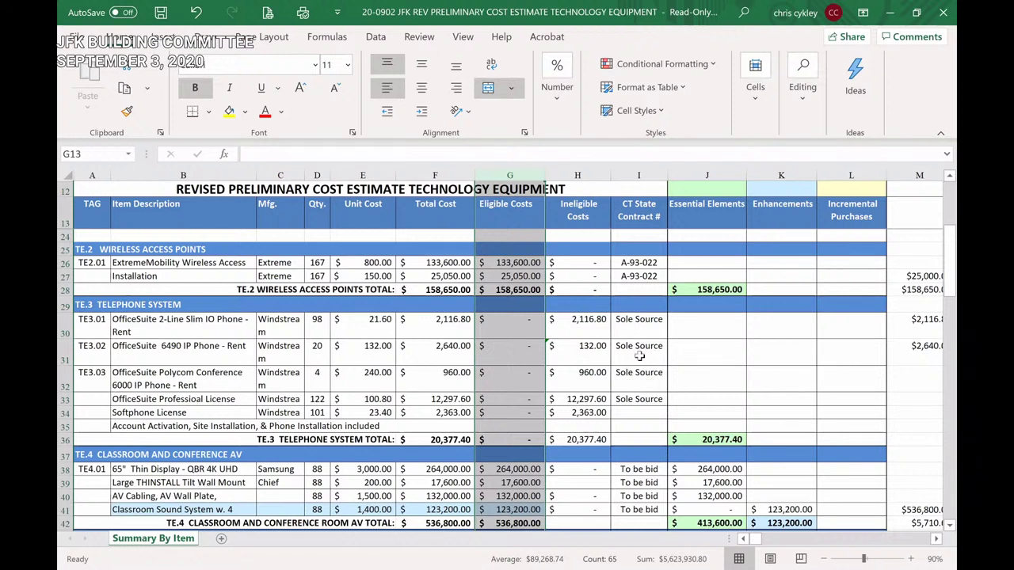
pyautogui.scroll(3, 635, 361)
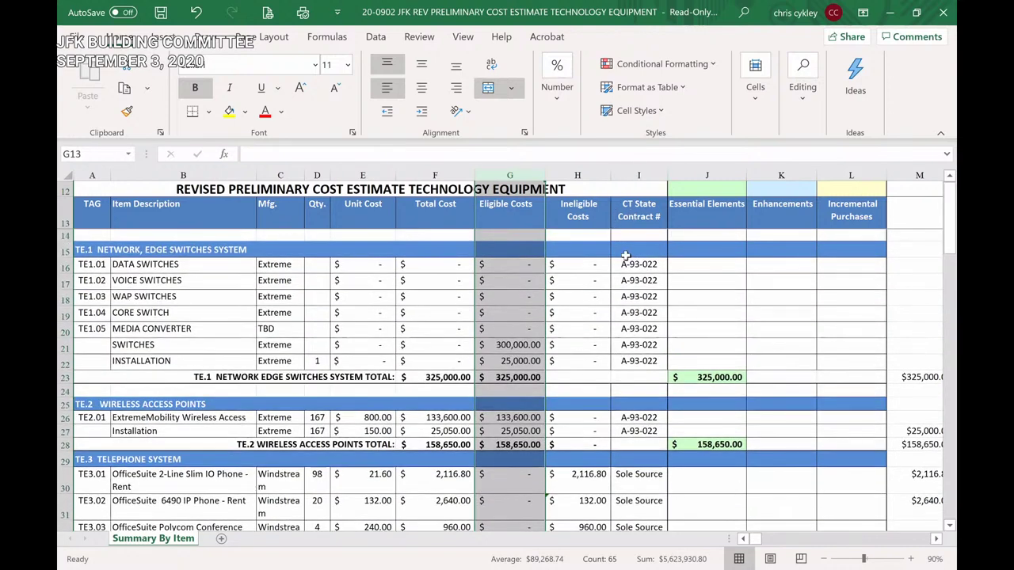
pyautogui.click(648, 175)
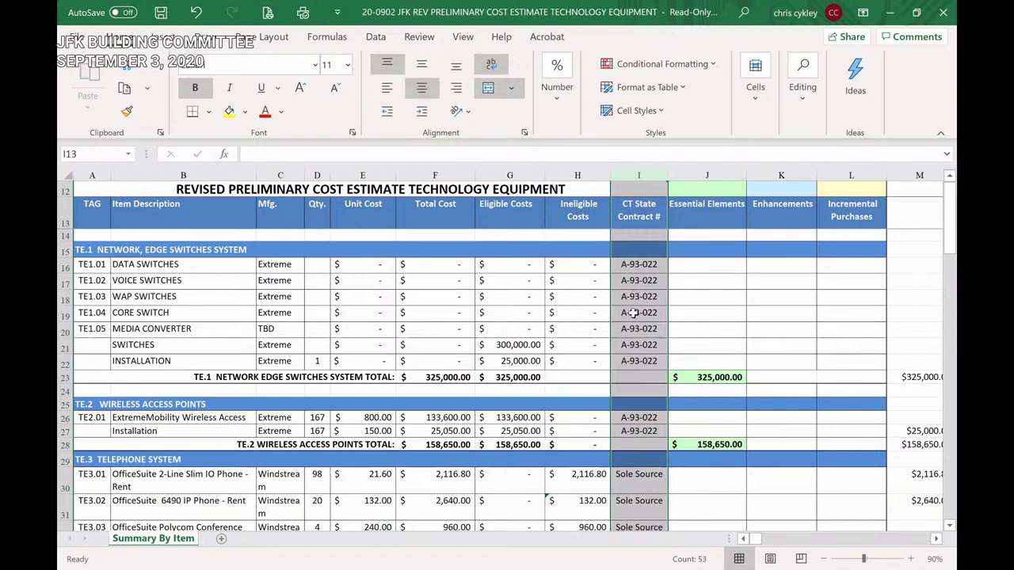
# Step: Examine the CT State Contract # entries from TE.2 Wireless Access Points through TE.6 Classroom and Specialty Room Sound Systems
pyautogui.scroll(-3, 632, 312)
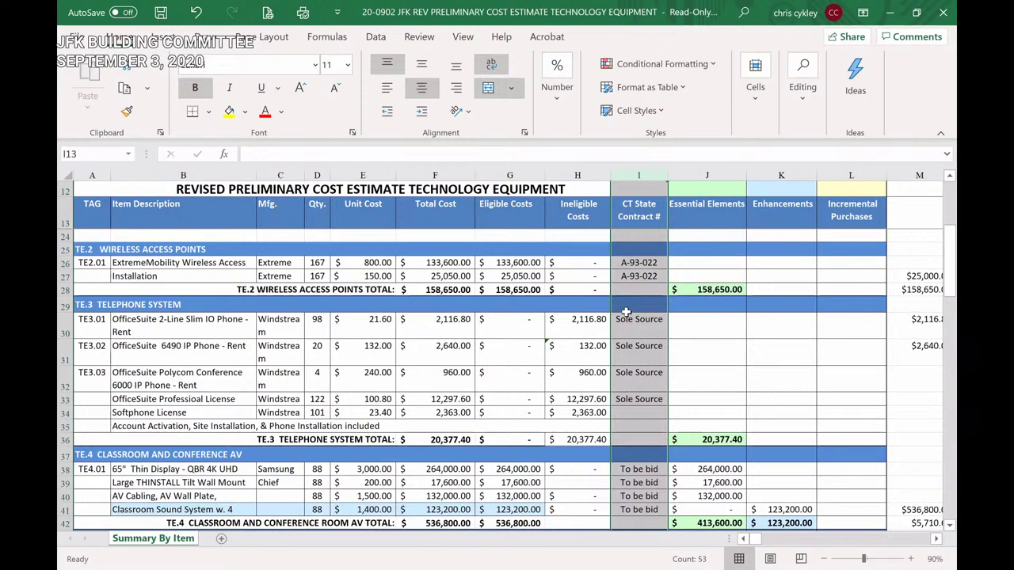
pyautogui.scroll(-3, 626, 313)
pyautogui.scroll(3, 626, 333)
pyautogui.scroll(-3, 626, 353)
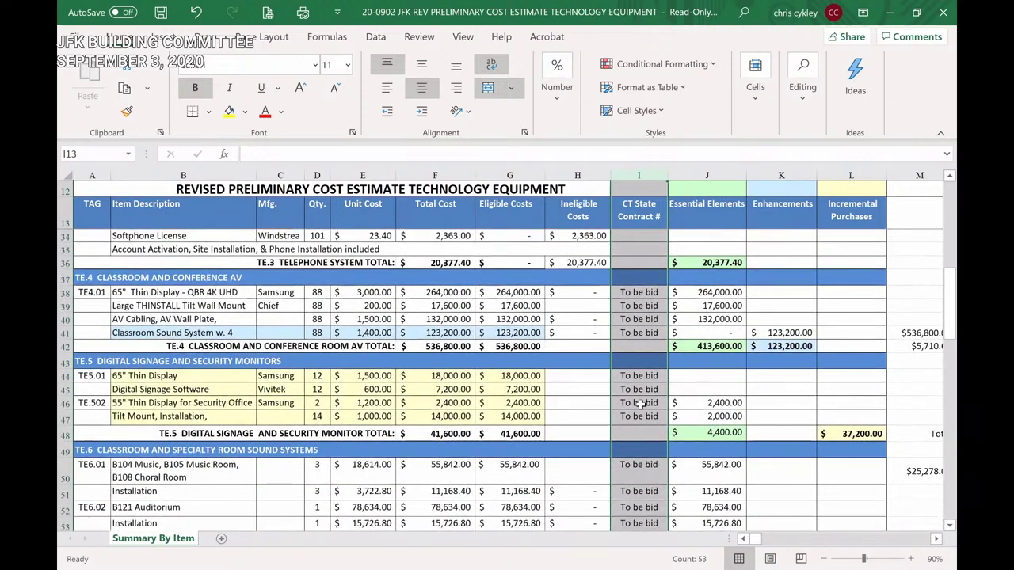
pyautogui.scroll(-6, 640, 404)
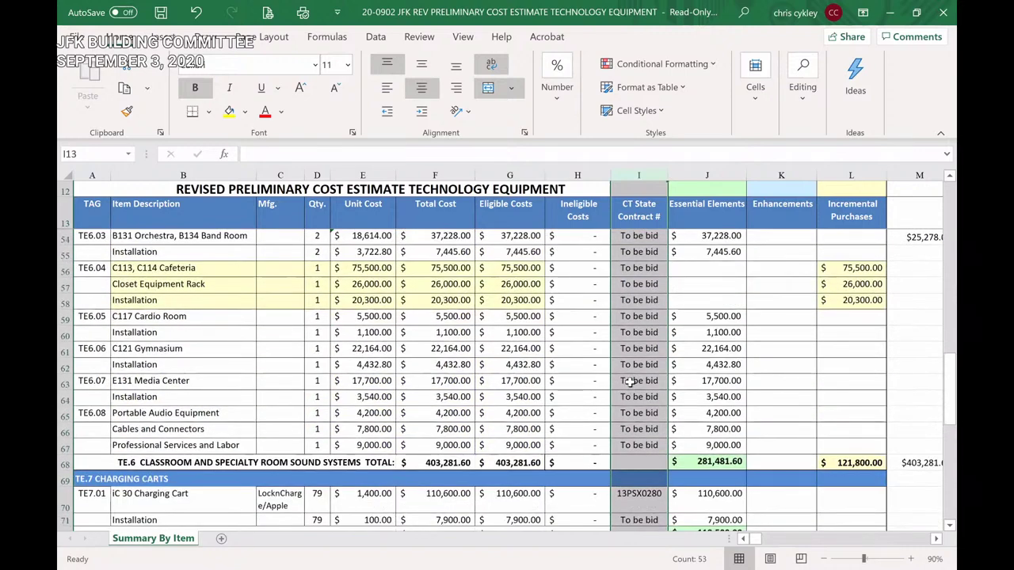
pyautogui.scroll(4, 630, 378)
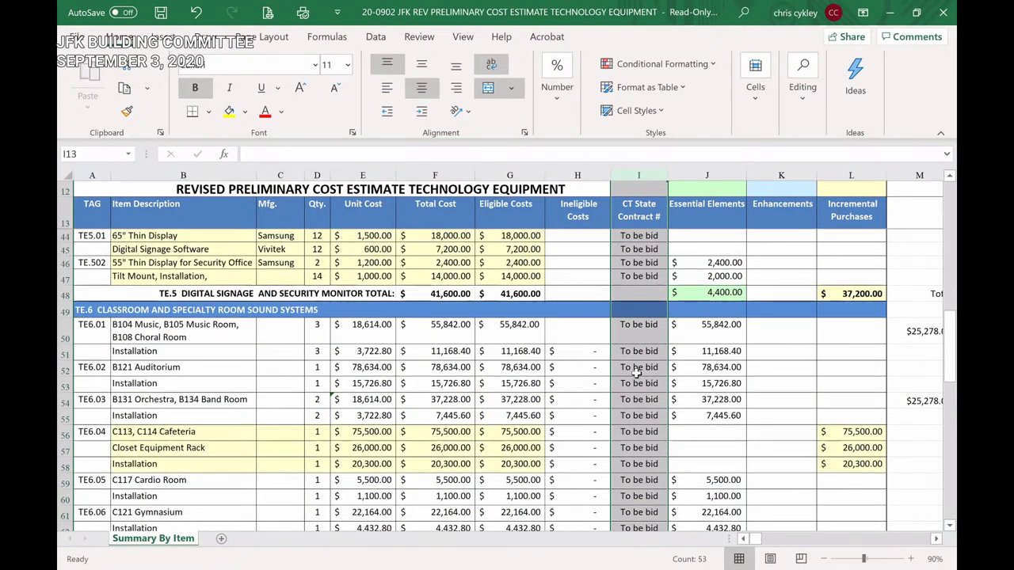
pyautogui.scroll(4, 636, 372)
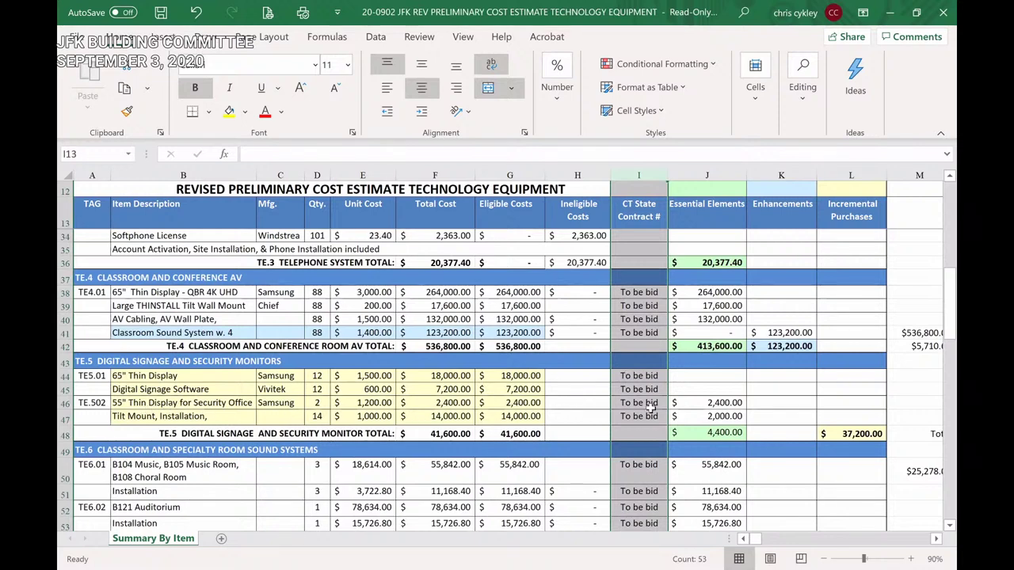
# Step: Examine the contract entries for the TE.7 Charging Carts, TE.8 Computers and TE.9 Digital Keyboards sections
pyautogui.scroll(-3, 641, 404)
pyautogui.scroll(-10, 642, 404)
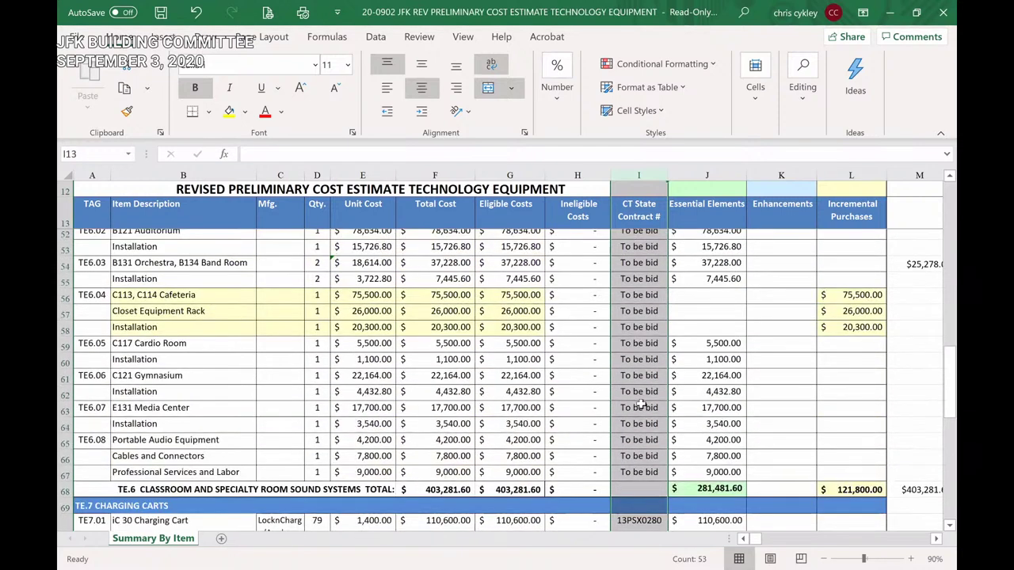
pyautogui.scroll(9, 636, 404)
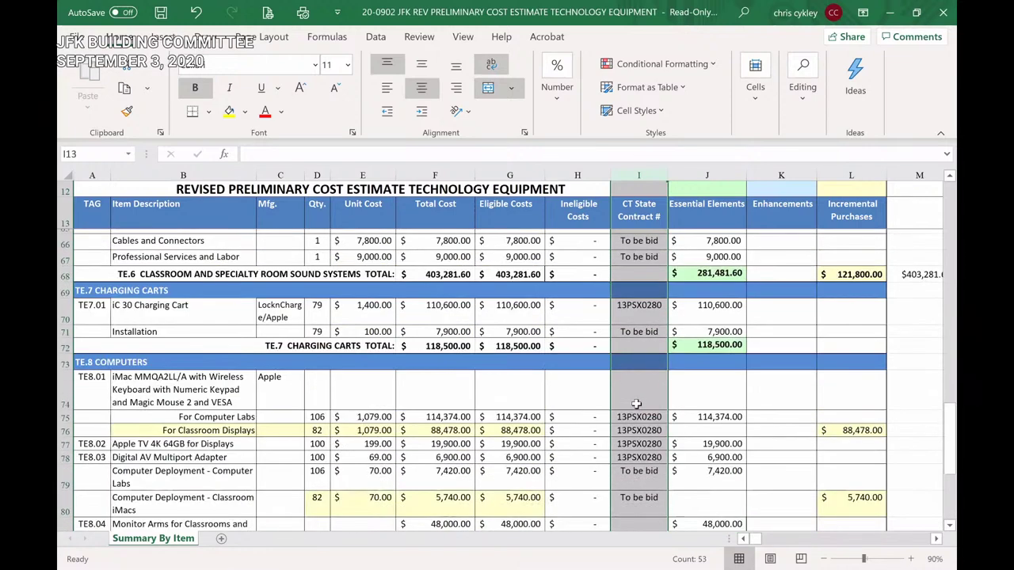
pyautogui.scroll(-2, 632, 404)
pyautogui.scroll(-1, 632, 404)
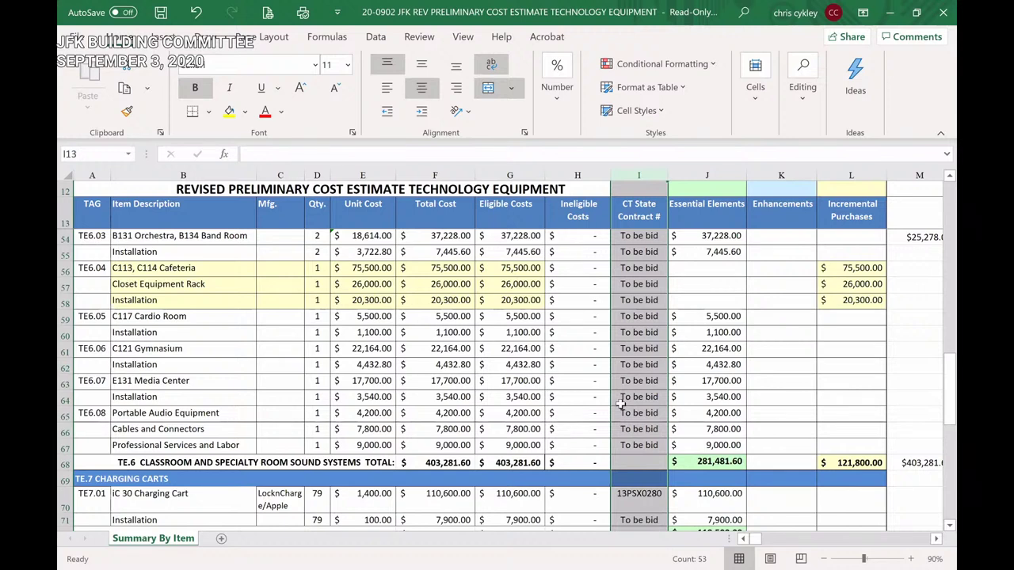
pyautogui.scroll(-3, 626, 402)
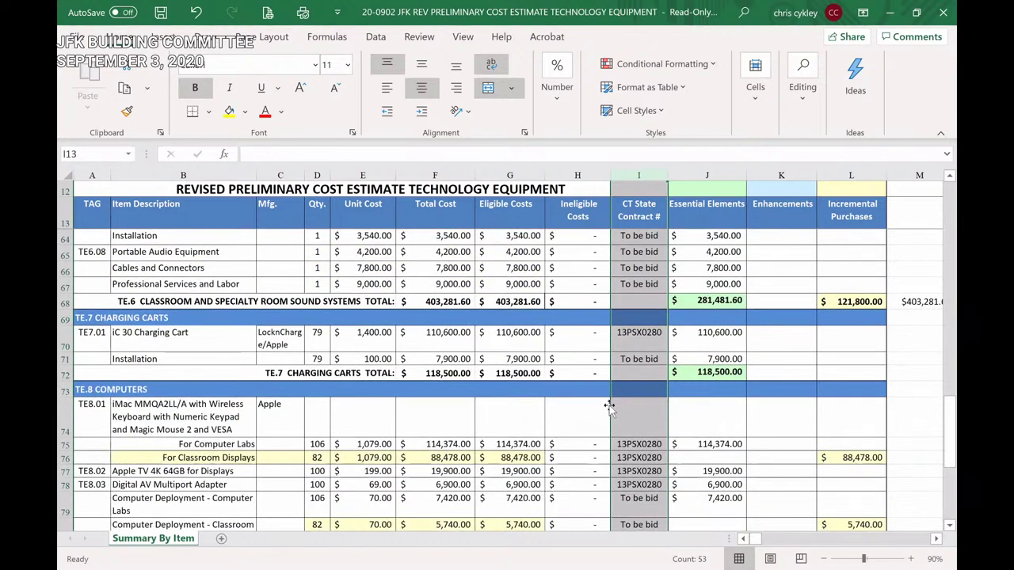
pyautogui.scroll(-6, 611, 406)
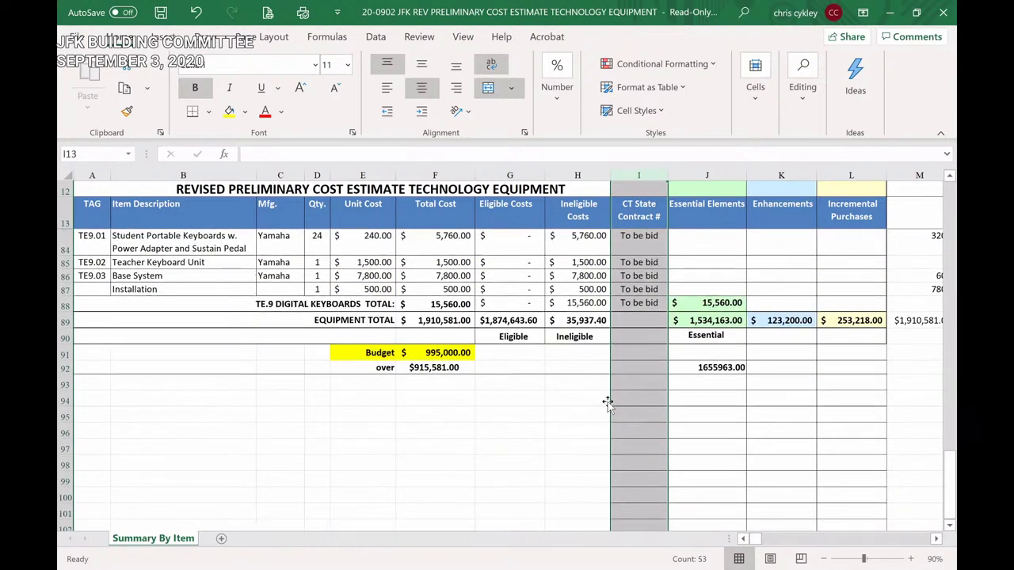
pyautogui.scroll(6, 608, 404)
pyautogui.scroll(1, 606, 395)
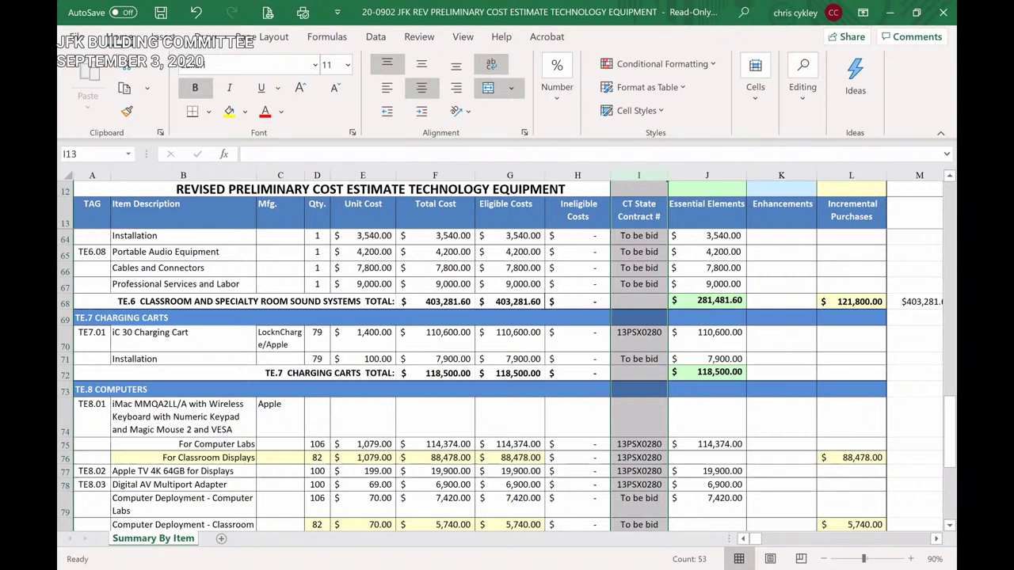
# Step: Inspect the Essential Elements amount in the Equipment Total row, cell J89
pyautogui.scroll(-7, 627, 239)
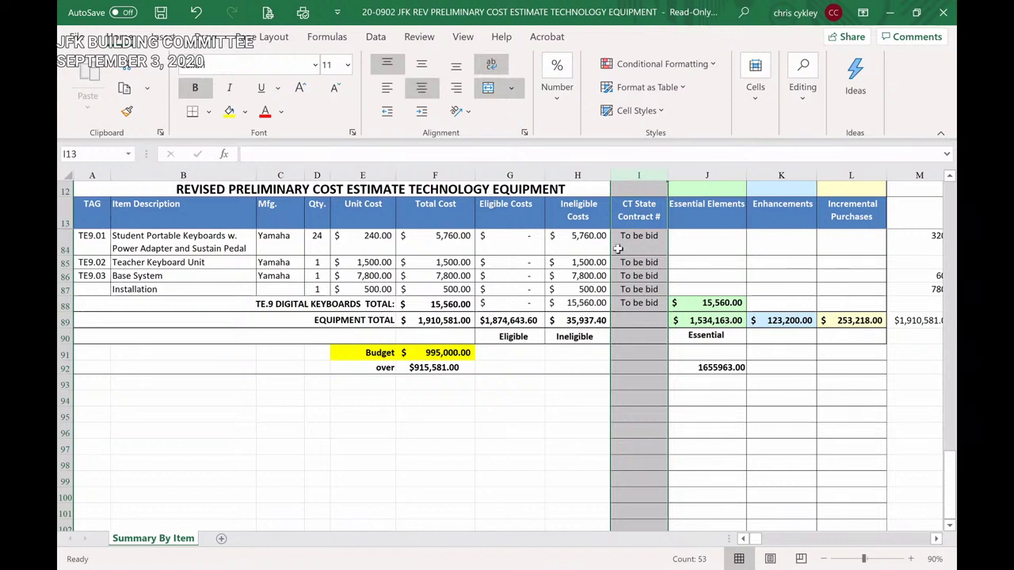
pyautogui.click(694, 317)
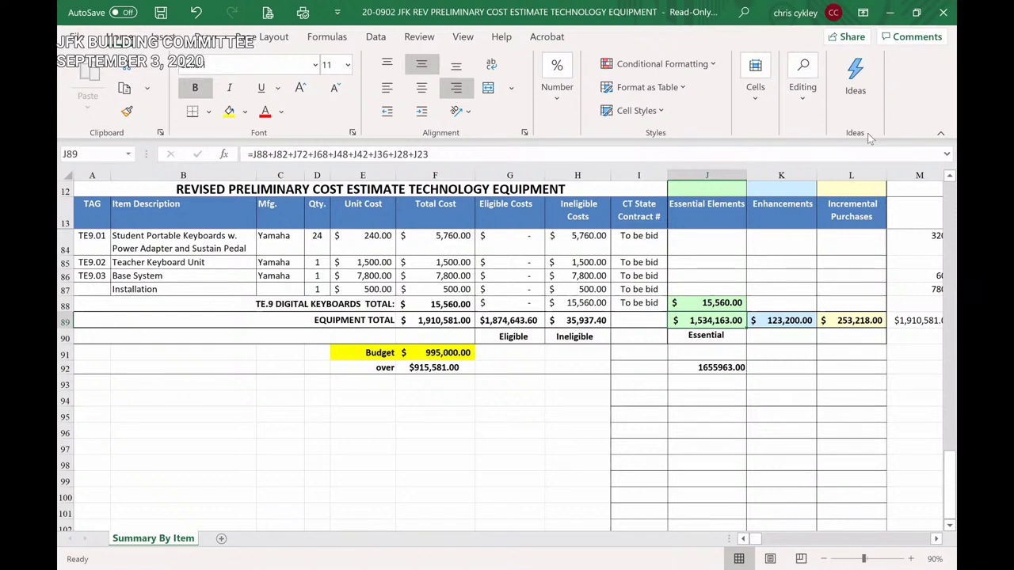
pyautogui.click(441, 369)
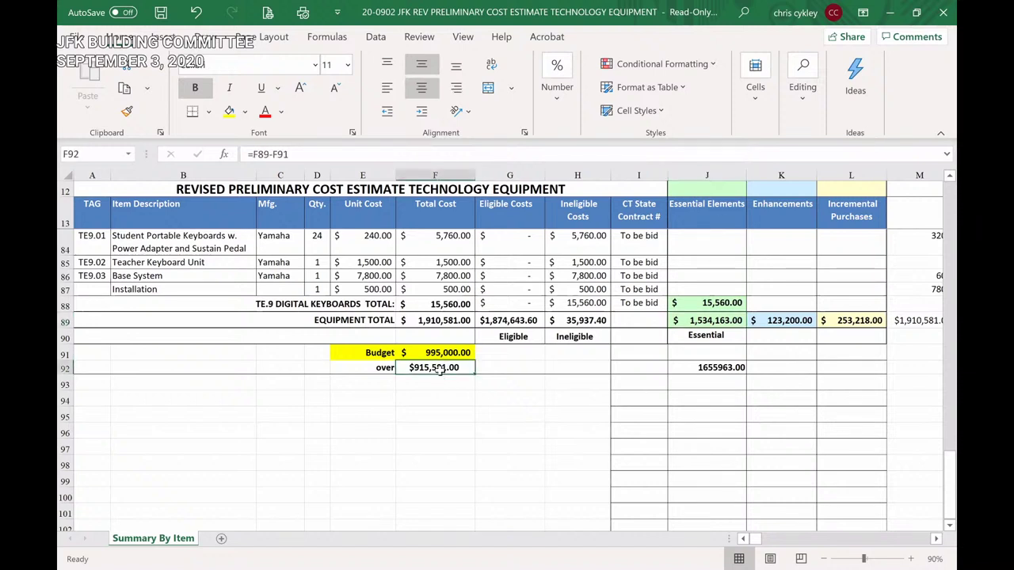
pyautogui.press('Delete')
pyautogui.click(473, 386)
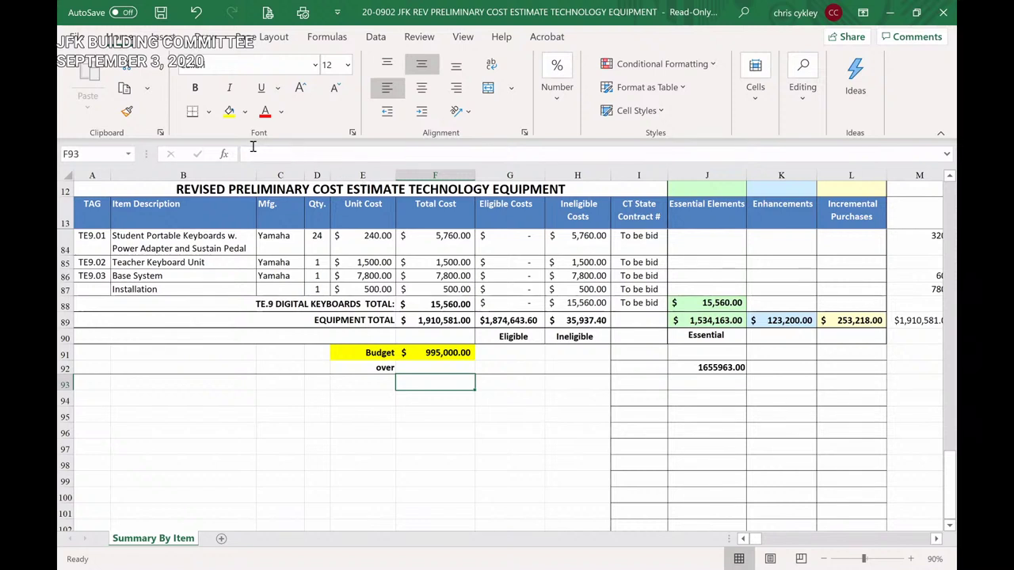
pyautogui.click(196, 12)
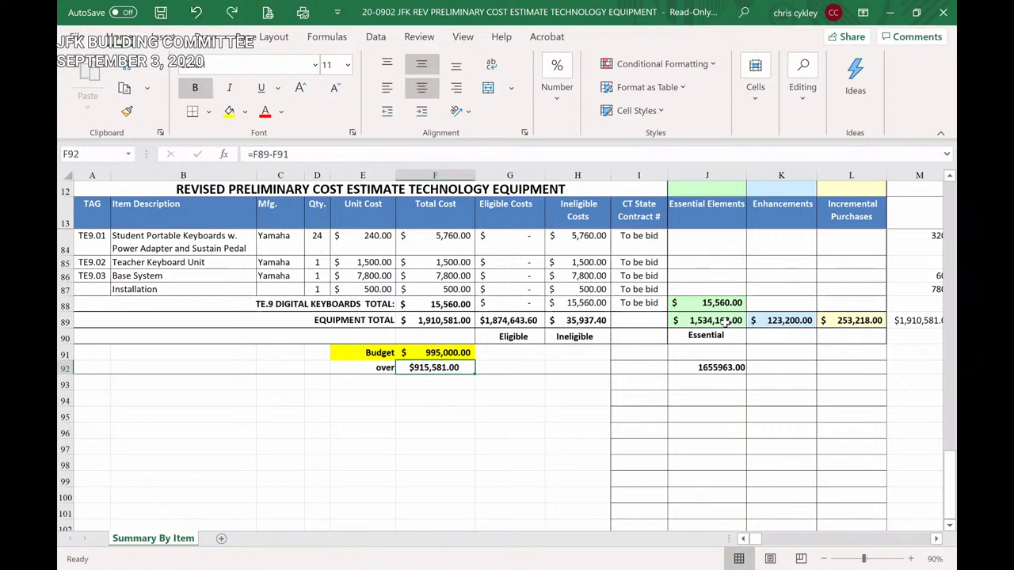
# Step: Check the sum of the Essential Elements, Enhancements and Incremental Purchases equipment totals in J89:L89
pyautogui.moveTo(725, 320); pyautogui.dragTo(841, 322)
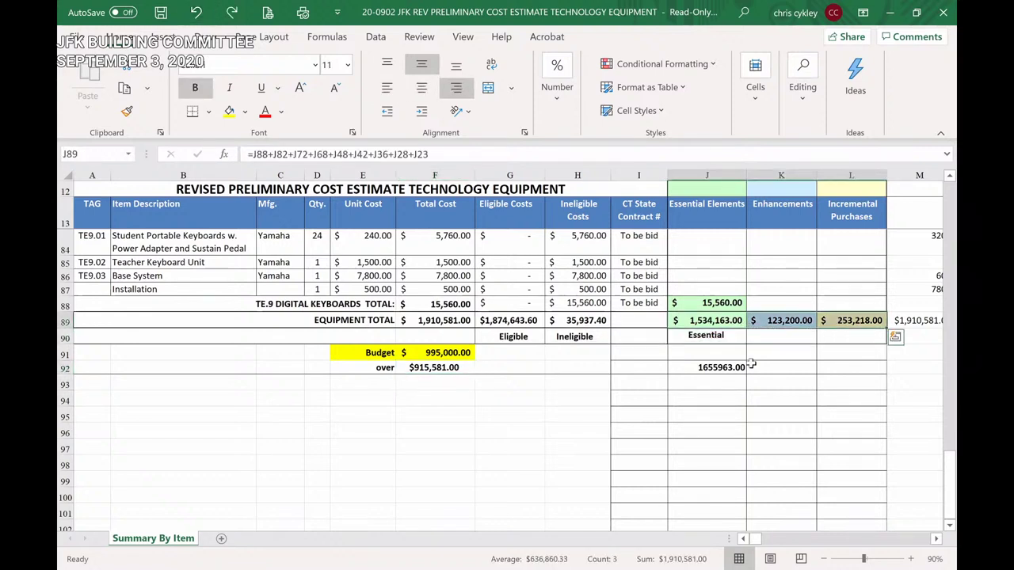
pyautogui.click(641, 427)
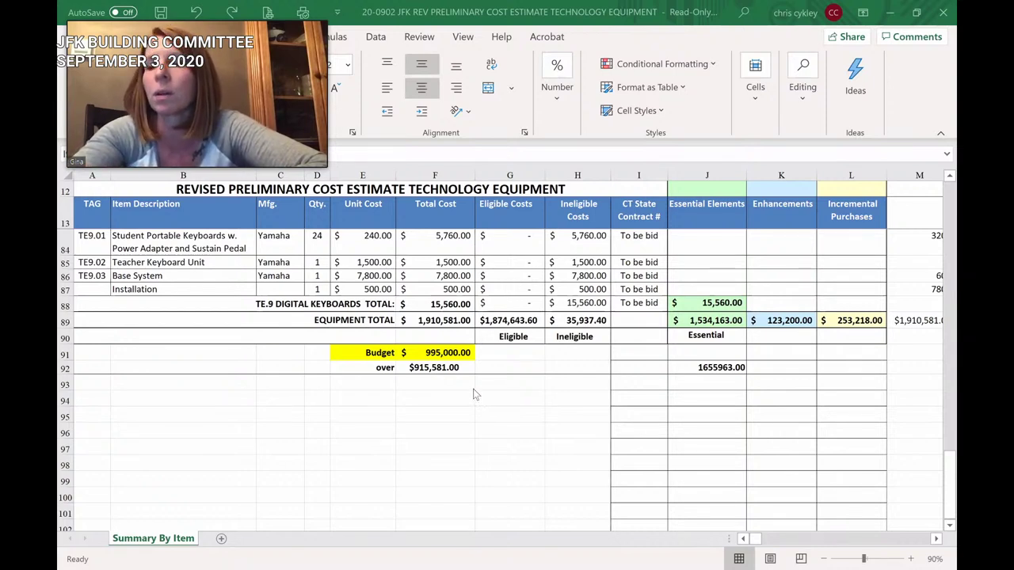
# Step: Examine the TE.8 Computers items and how their costs are categorized
pyautogui.scroll(3, 475, 392)
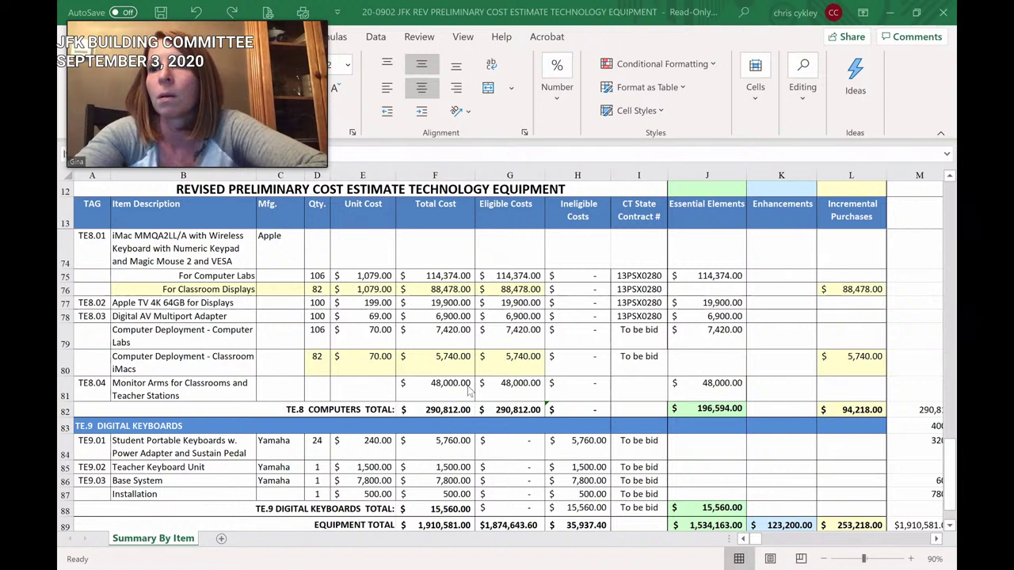